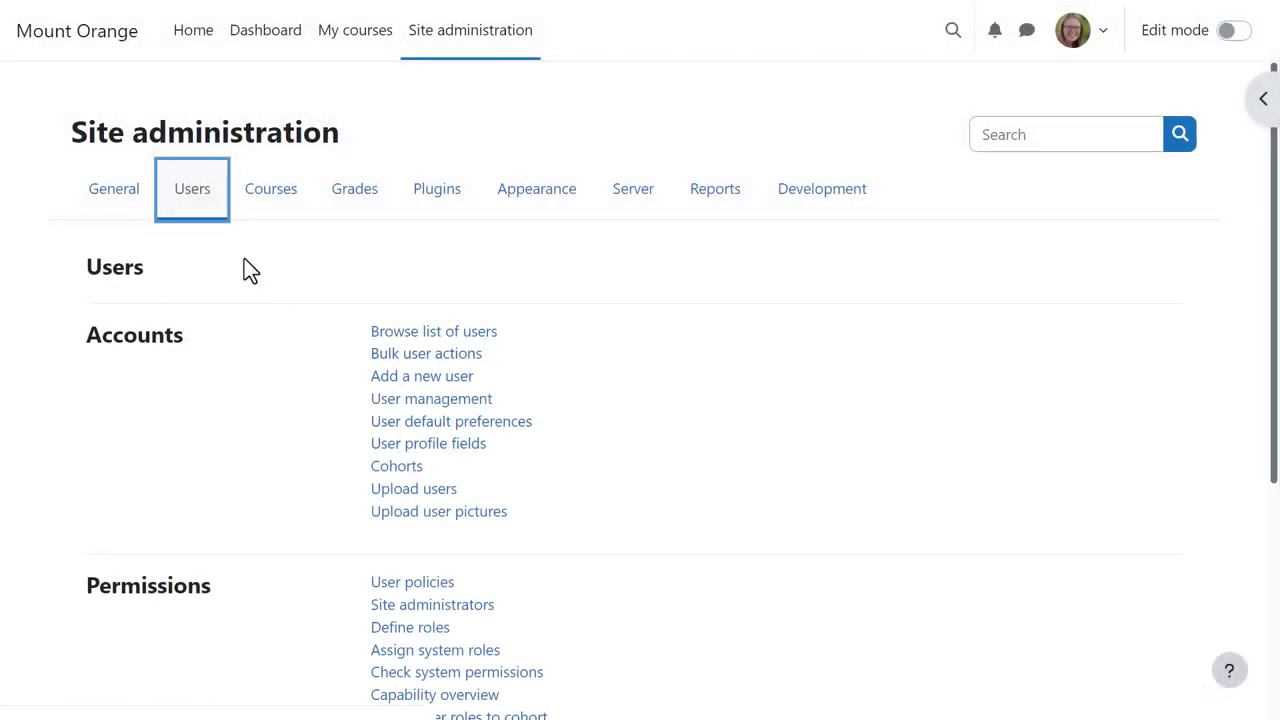
Create a new visible cohort named Spring 2024 in the System context
{"action": "left_click", "coordinate": [394, 467]}
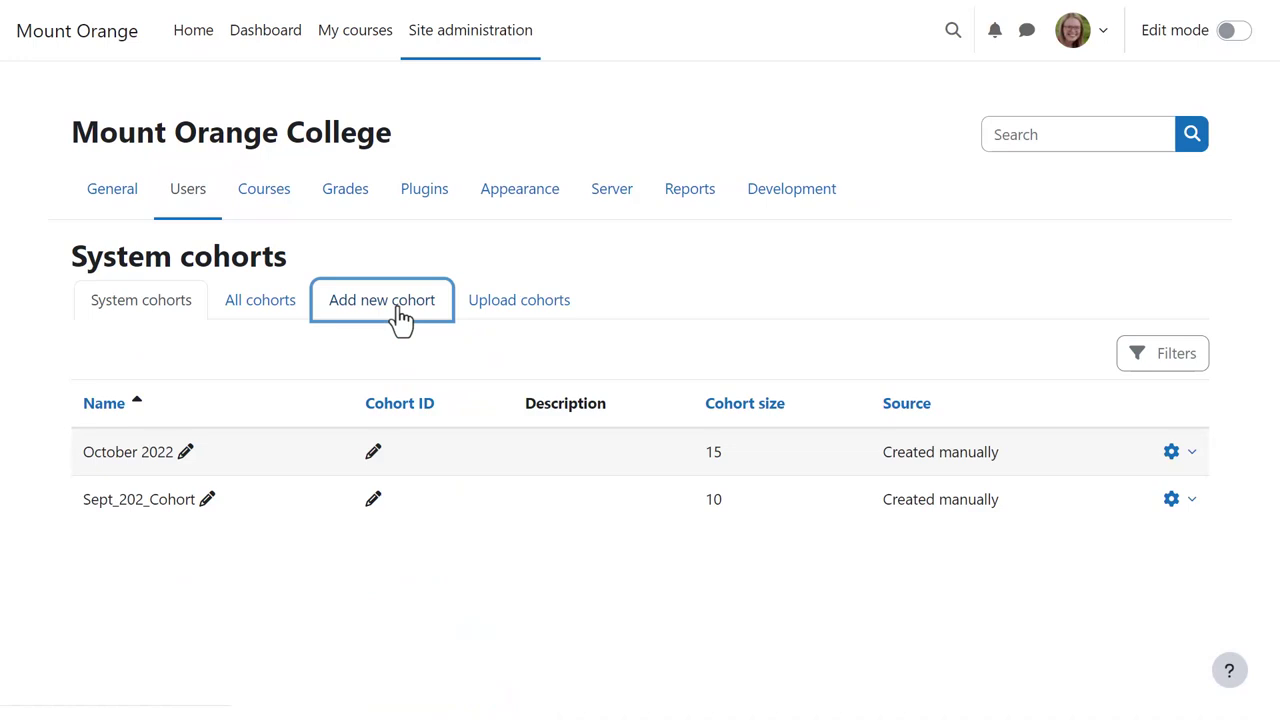
{"action": "left_click", "coordinate": [400, 316]}
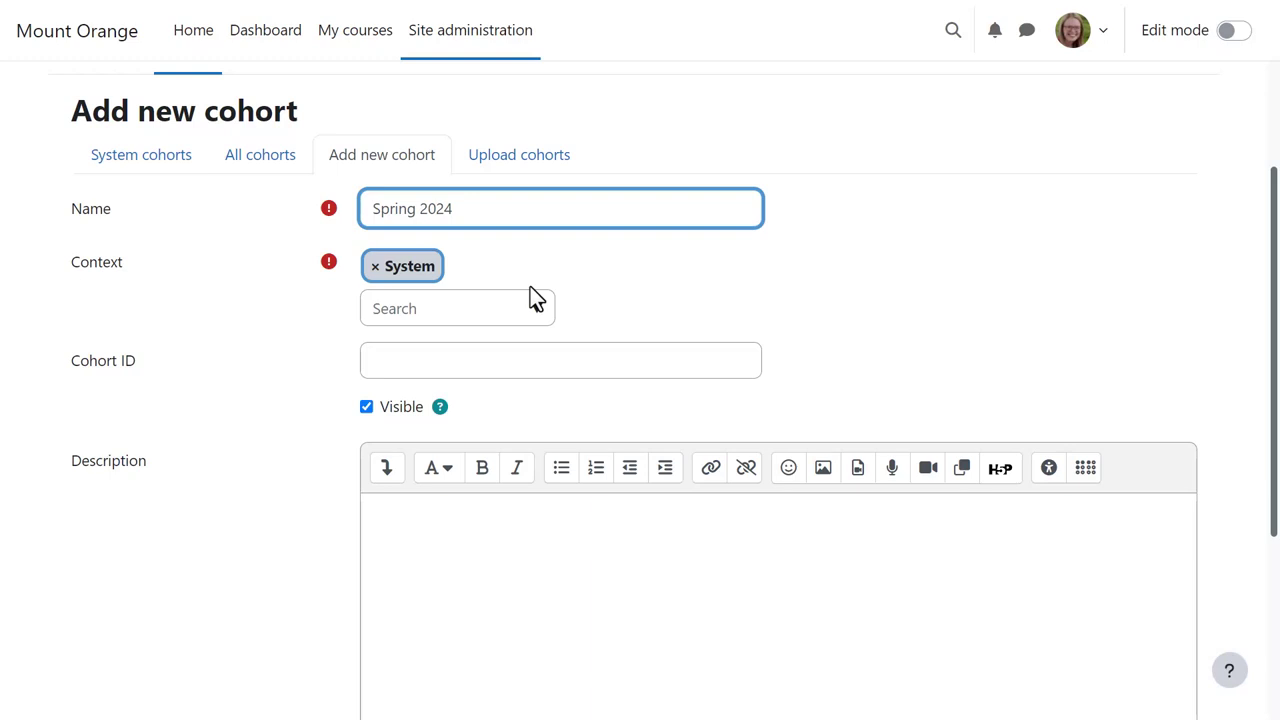
{"action": "left_click", "coordinate": [533, 310]}
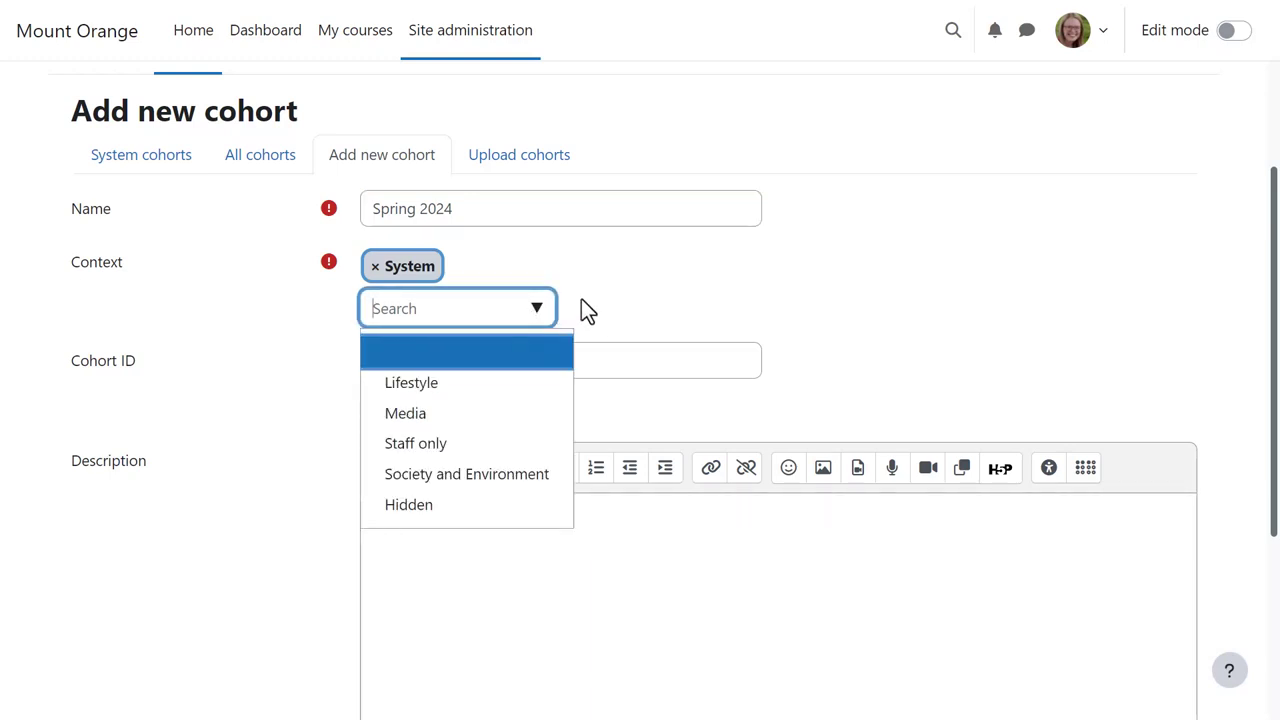
{"action": "left_click", "coordinate": [582, 298]}
{"action": "scroll", "coordinate": [582, 298], "scroll_direction": "down", "scroll_amount": 1}
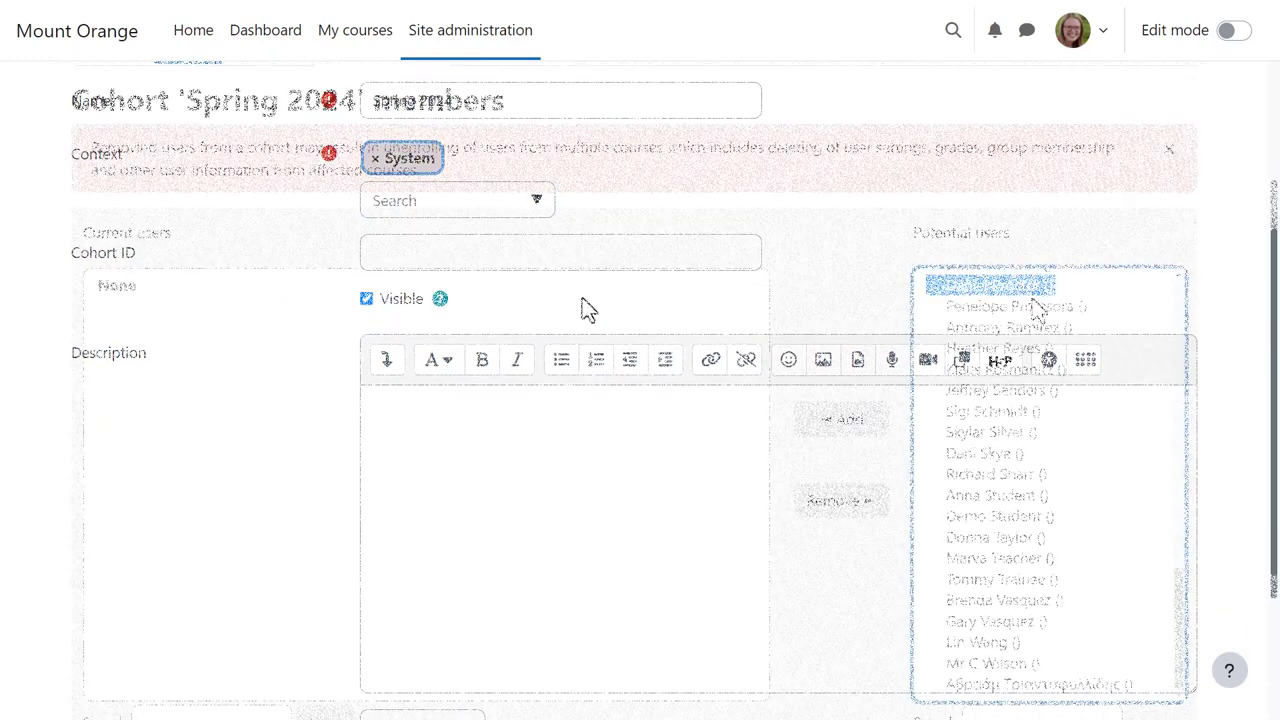
Add six of the potential users as members of the Spring 2024 cohort
{"action": "left_click", "coordinate": [1015, 415], "text": "ctrl"}
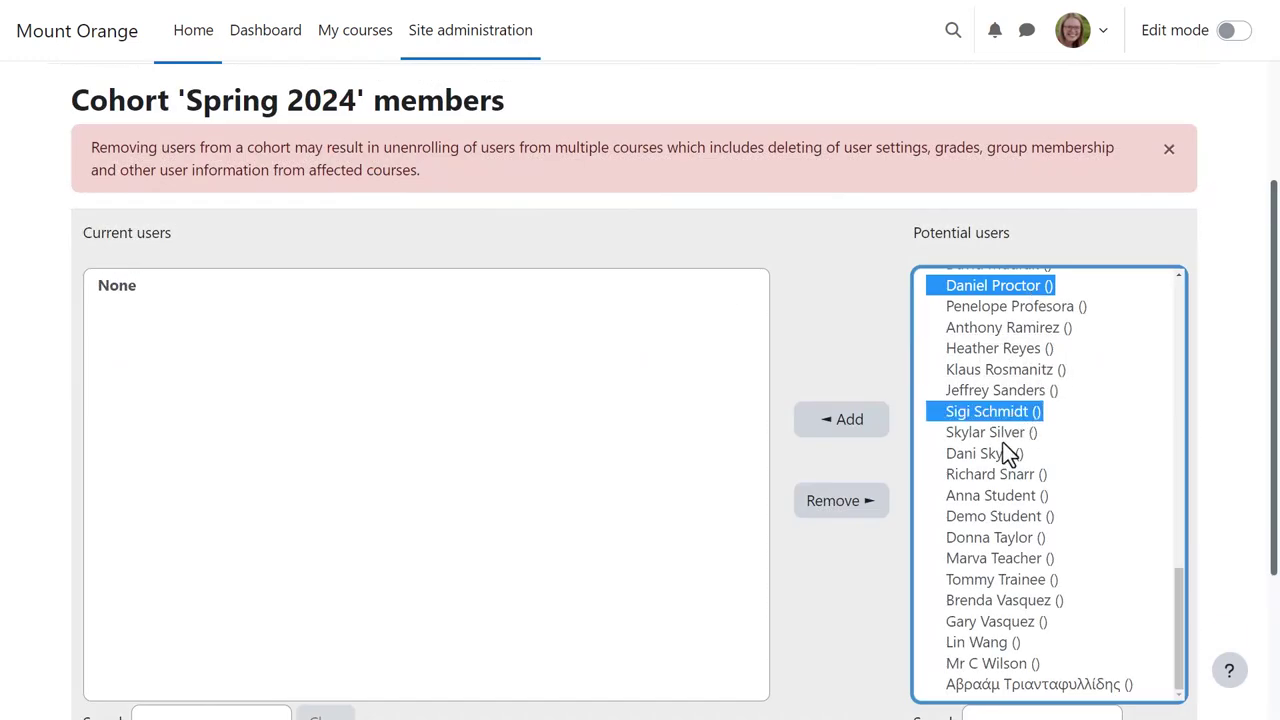
{"action": "left_click", "coordinate": [995, 432], "text": "ctrl"}
{"action": "left_click", "coordinate": [993, 455], "text": "ctrl"}
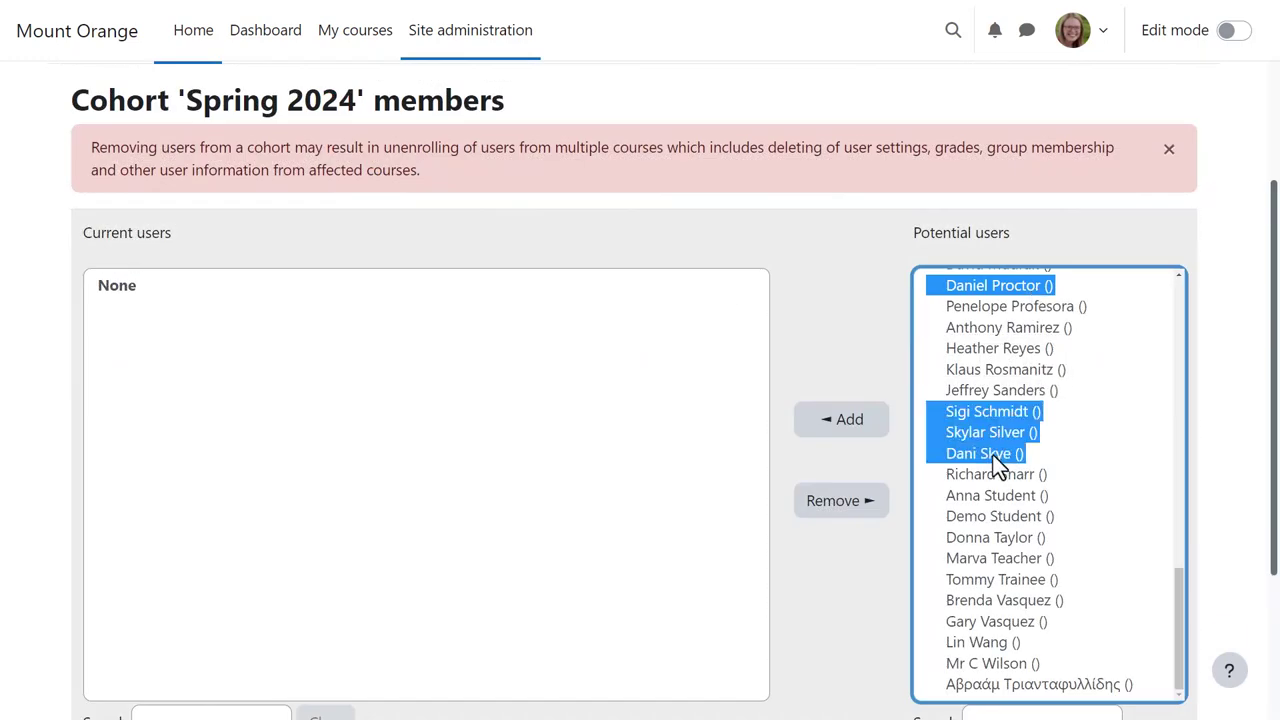
{"action": "left_click", "coordinate": [996, 622], "text": "ctrl"}
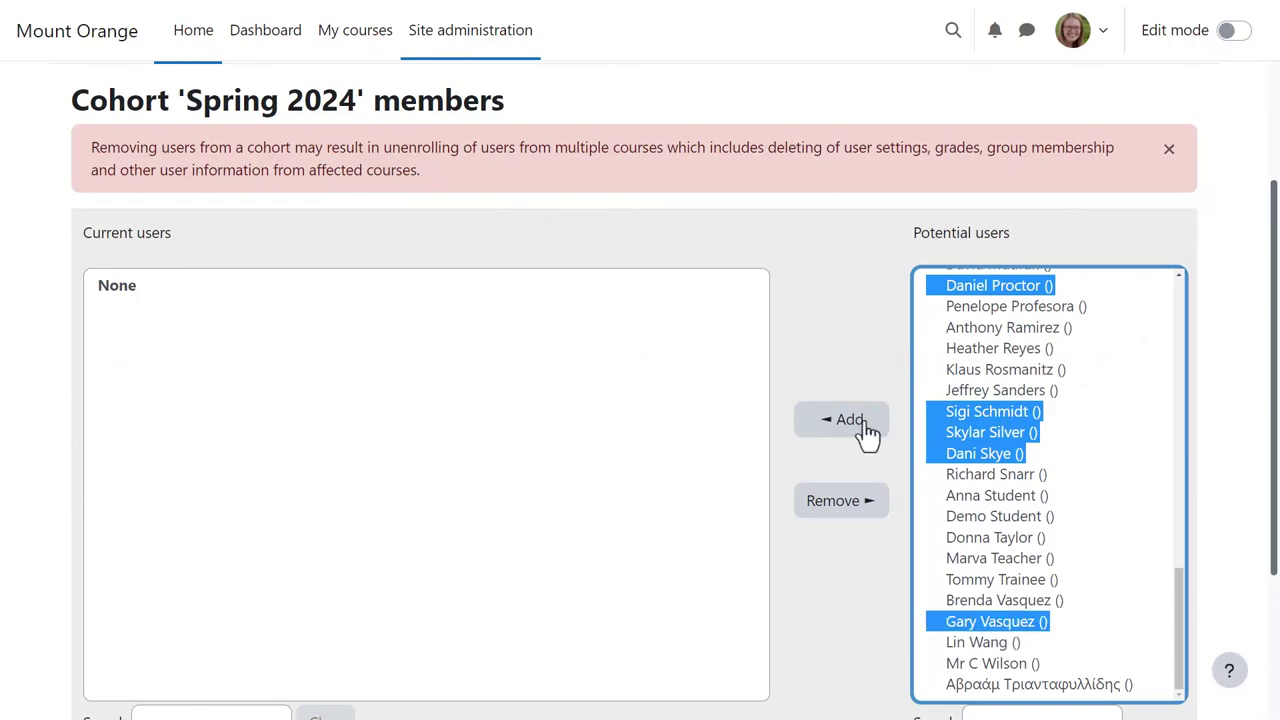
{"action": "left_click", "coordinate": [866, 430]}
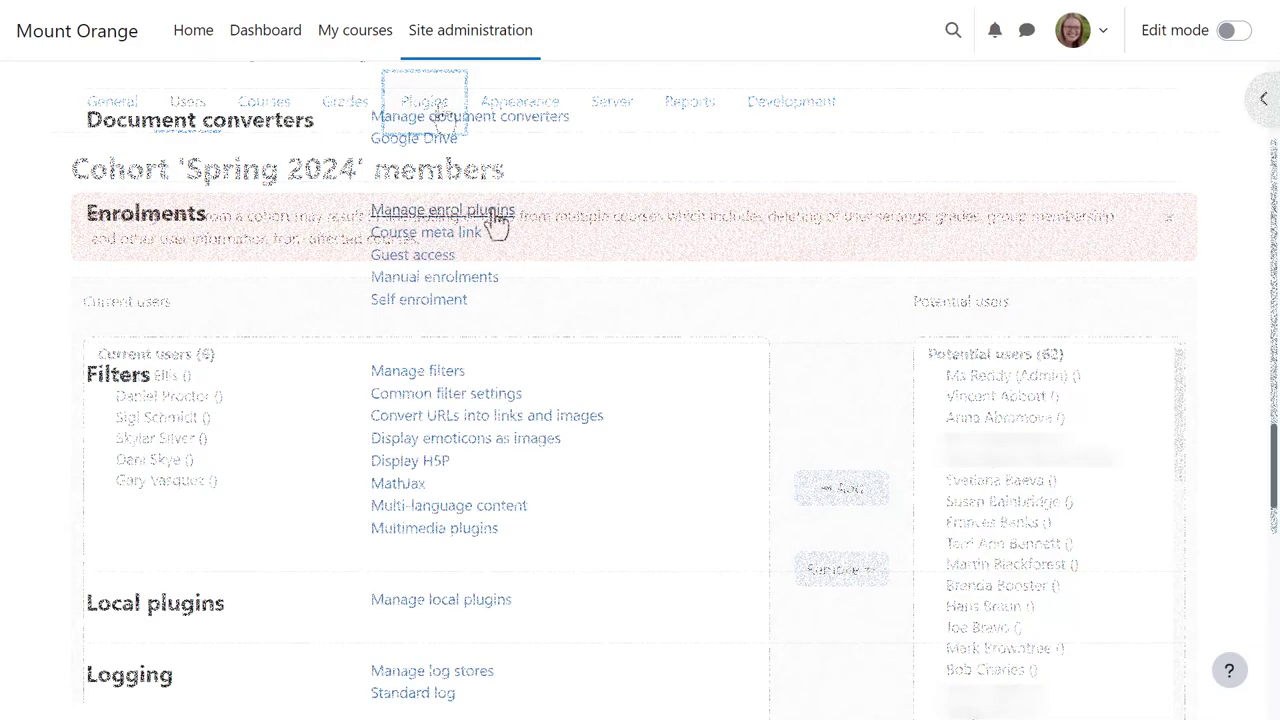
Enable the Cohort sync enrolment plugin and save its settings with default role Student and external unenrol action Unenrol user from course
{"action": "left_click", "coordinate": [497, 222]}
{"action": "scroll", "coordinate": [491, 223], "scroll_direction": "down", "scroll_amount": 2}
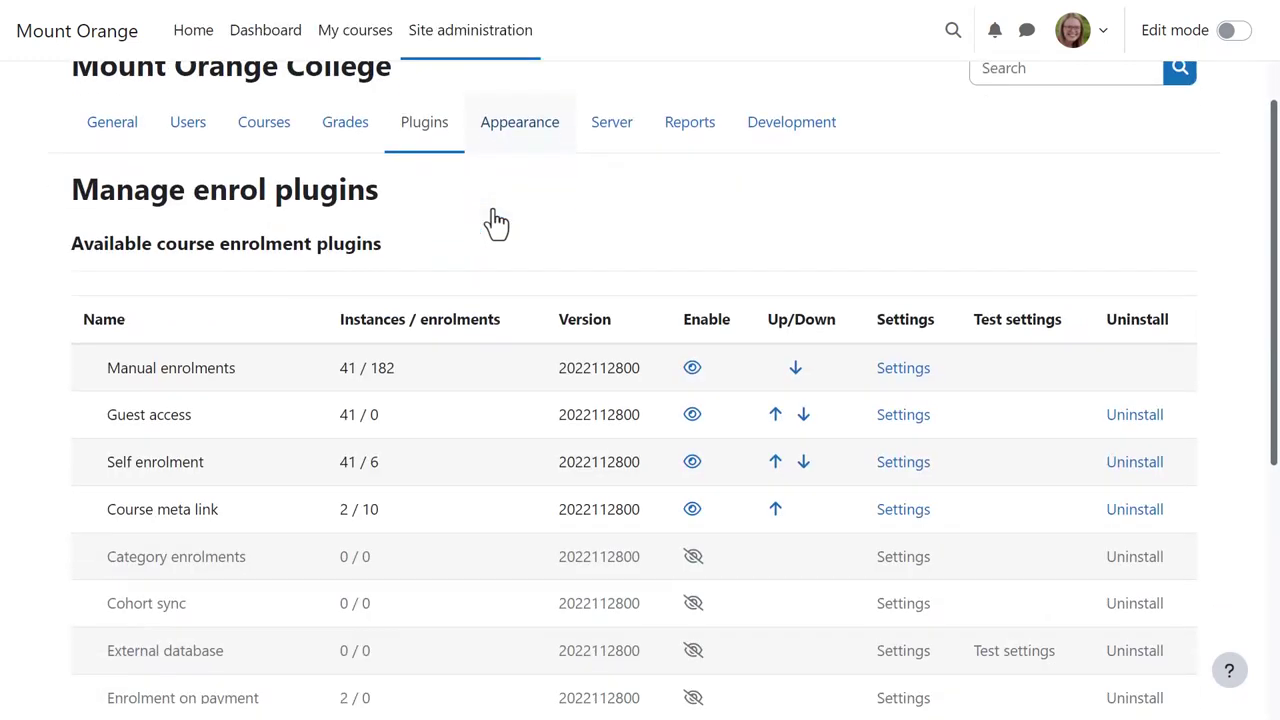
{"action": "scroll", "coordinate": [953, 262], "scroll_direction": "down", "scroll_amount": 1}
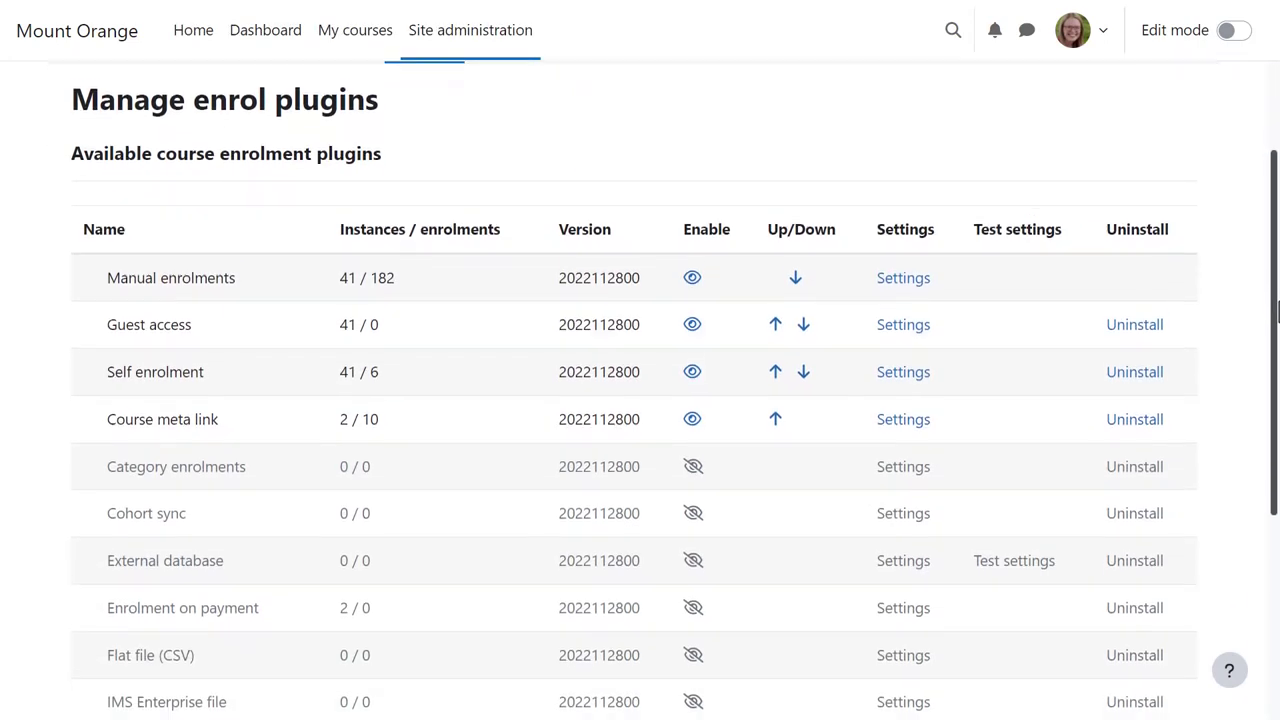
{"action": "left_click", "coordinate": [694, 521]}
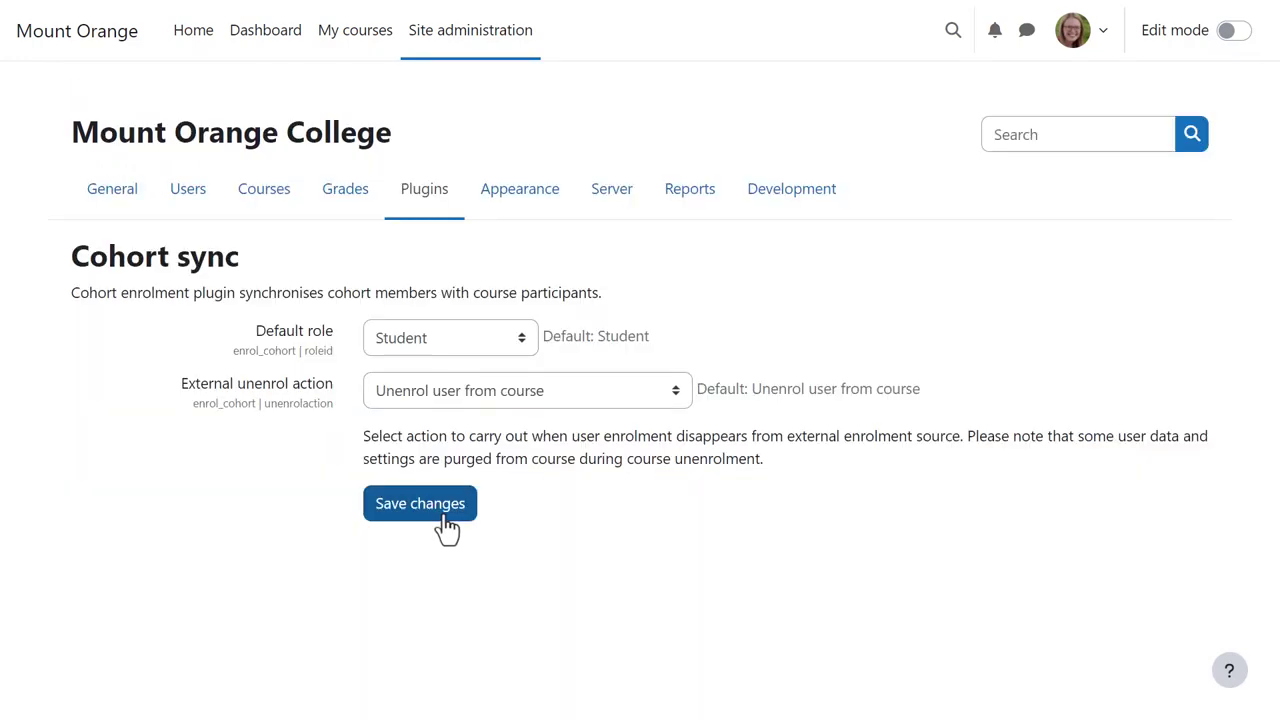
{"action": "left_click", "coordinate": [442, 519]}
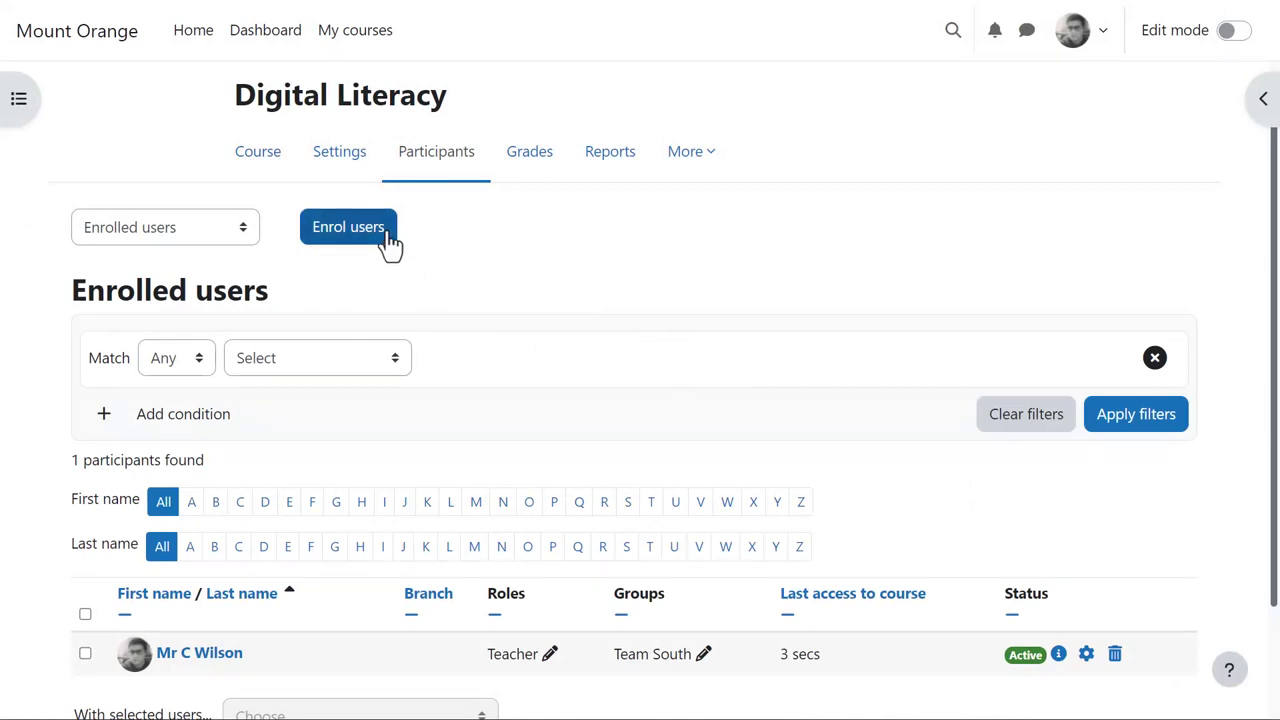
Enrol the Spring 2024 cohort in the Digital Literacy course with the Student role
{"action": "left_click", "coordinate": [388, 240]}
{"action": "left_click", "coordinate": [632, 314]}
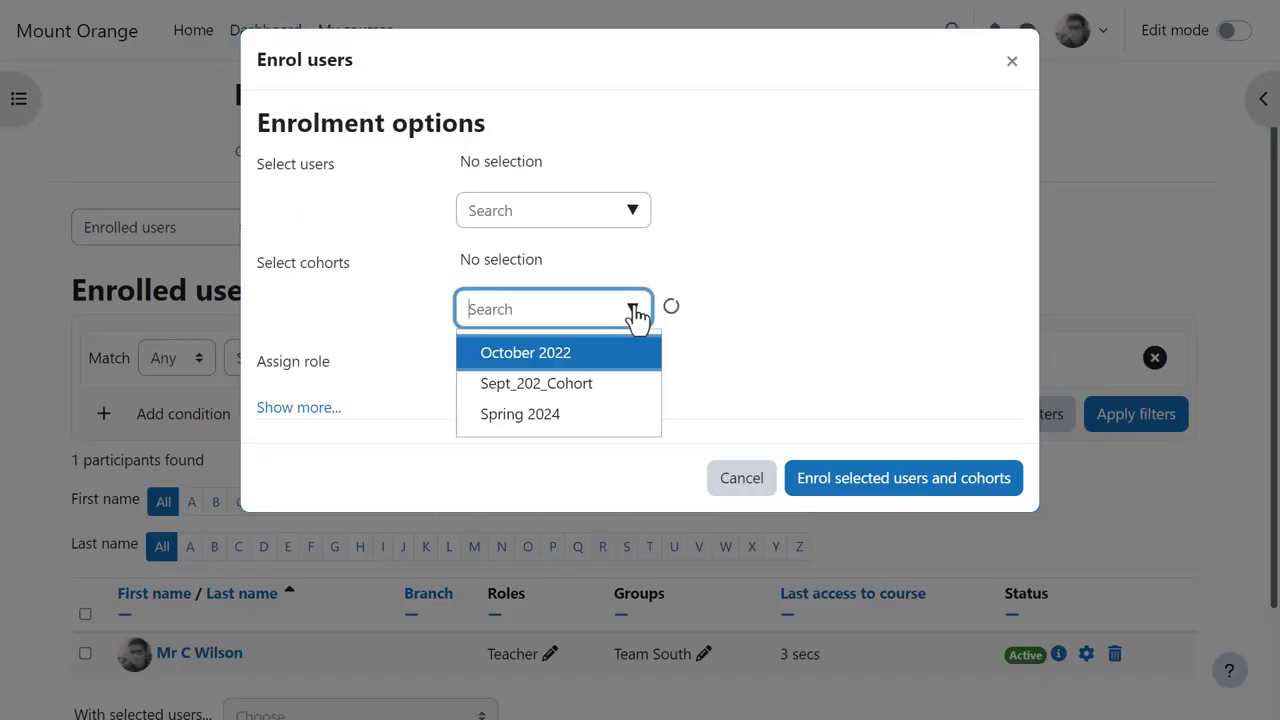
{"action": "left_click", "coordinate": [574, 411]}
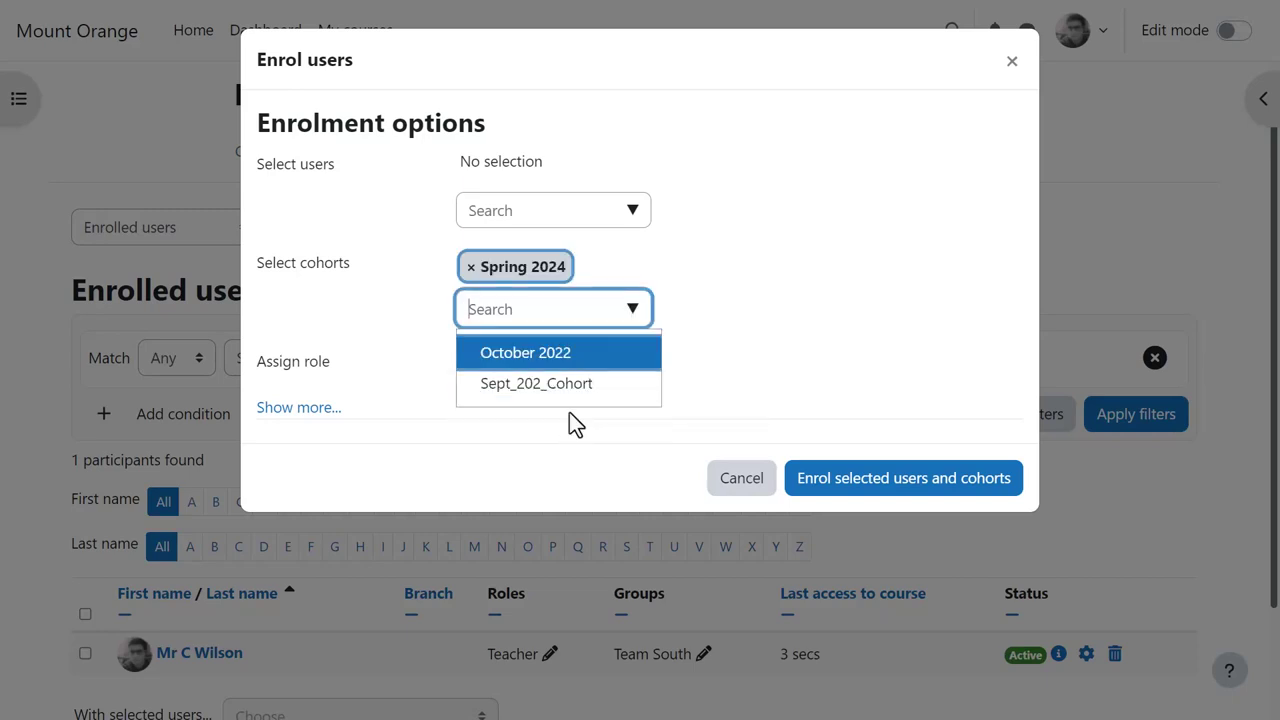
{"action": "left_click", "coordinate": [718, 364]}
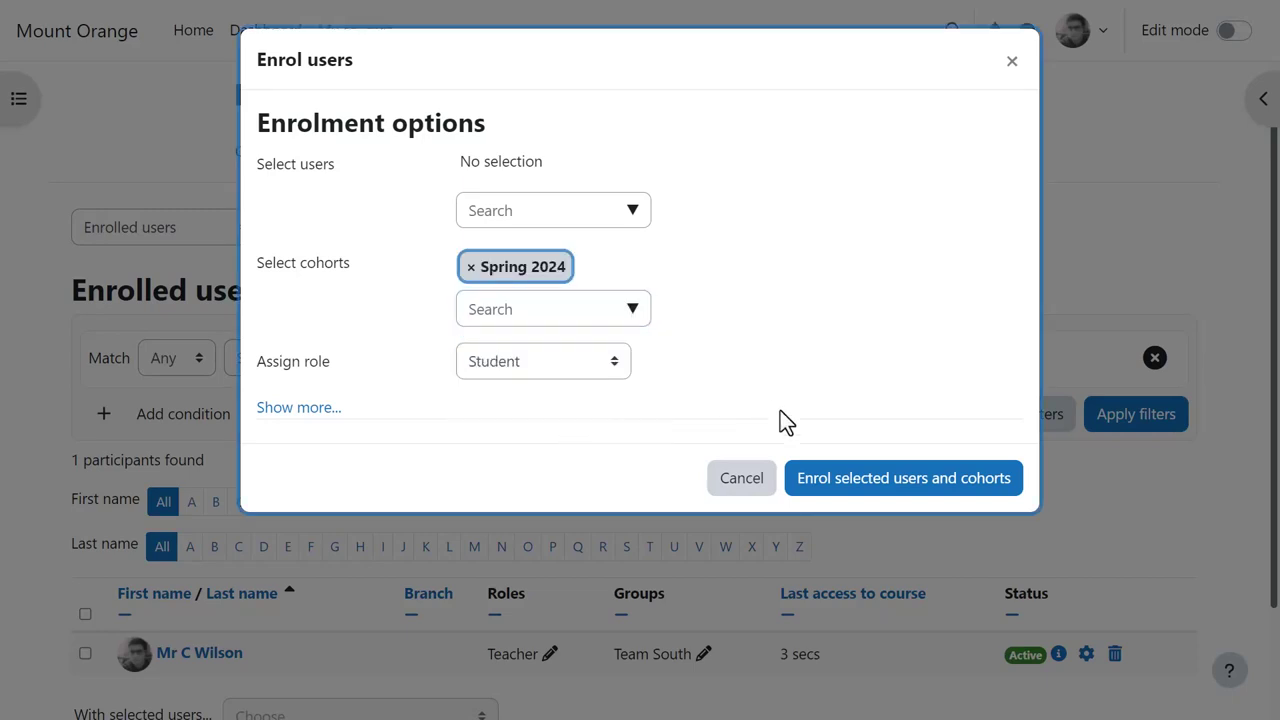
{"action": "left_click", "coordinate": [879, 484]}
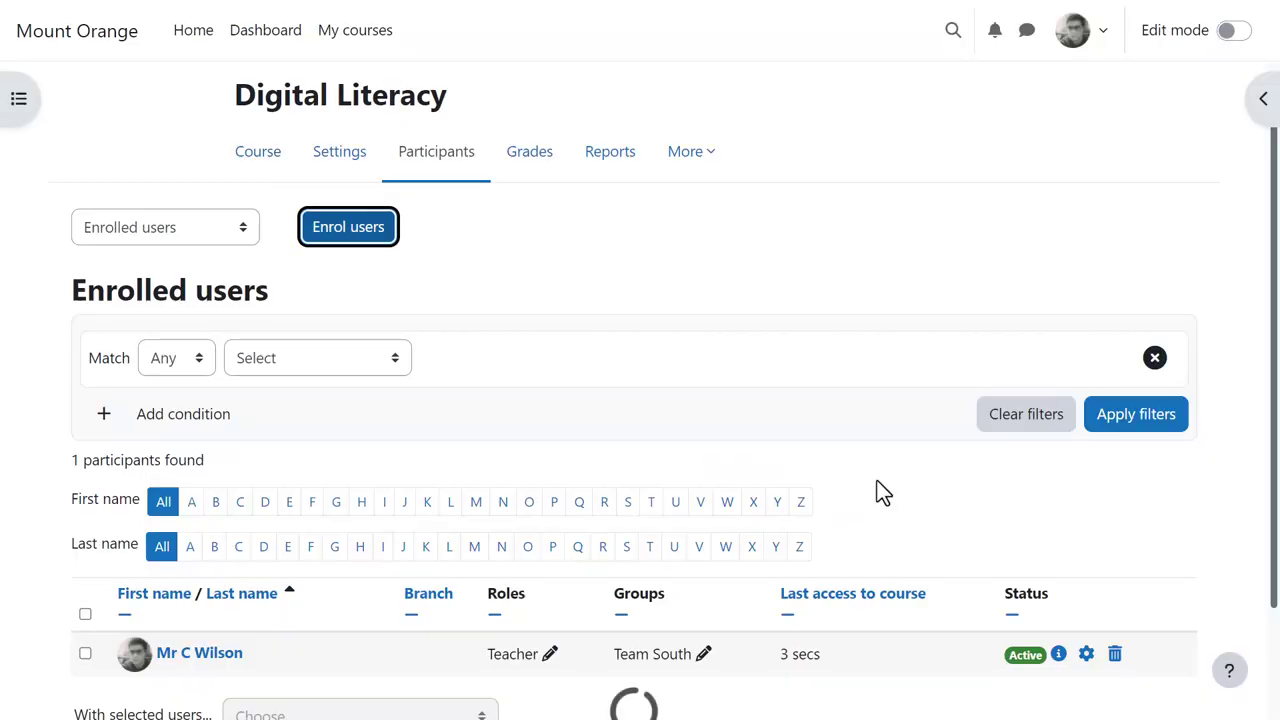
{"action": "scroll", "coordinate": [880, 490], "scroll_direction": "down", "scroll_amount": 5}
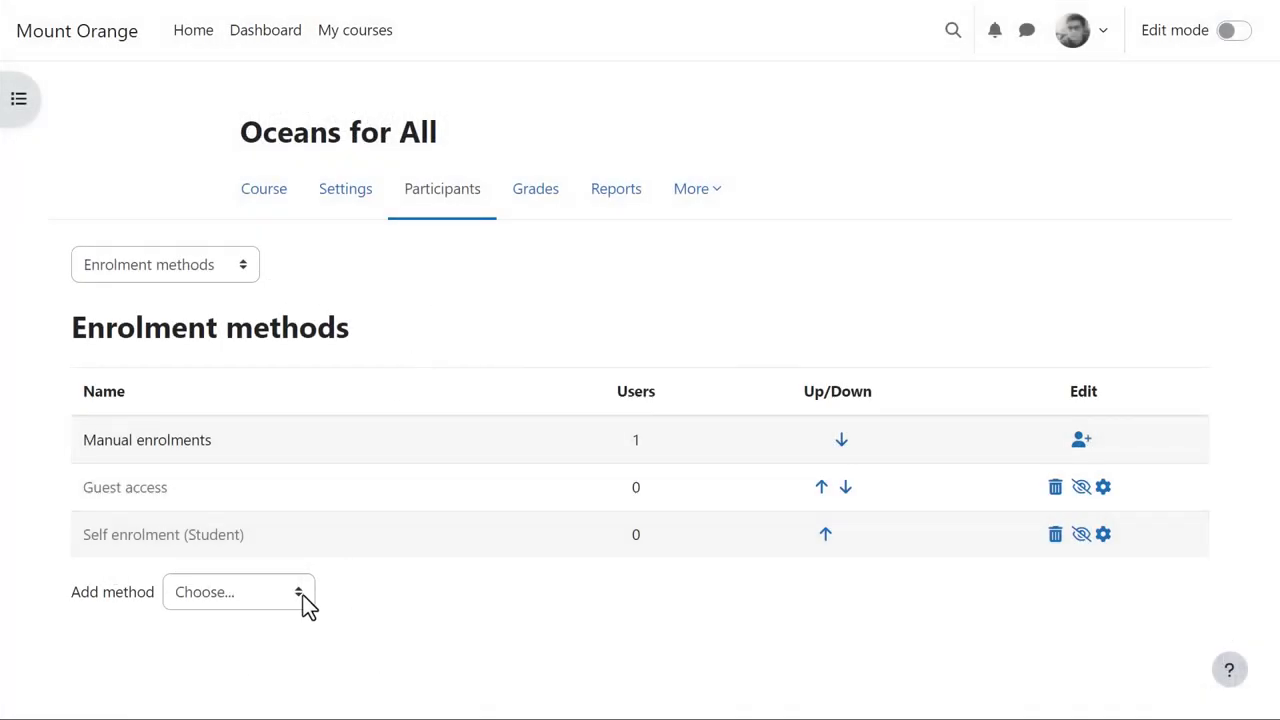
Add a Cohort sync enrolment method to Oceans for All for cohort Spring 2024, with role Student and a new group created
{"action": "left_click", "coordinate": [302, 594]}
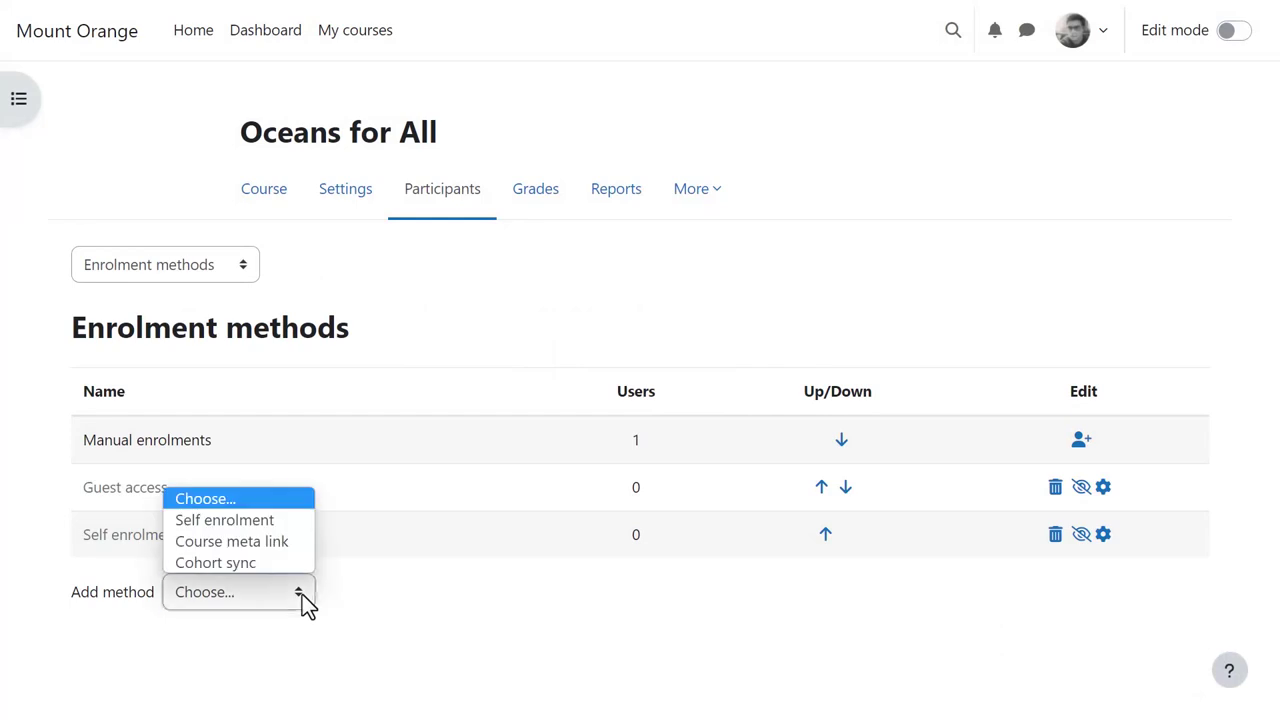
{"action": "left_click", "coordinate": [251, 563]}
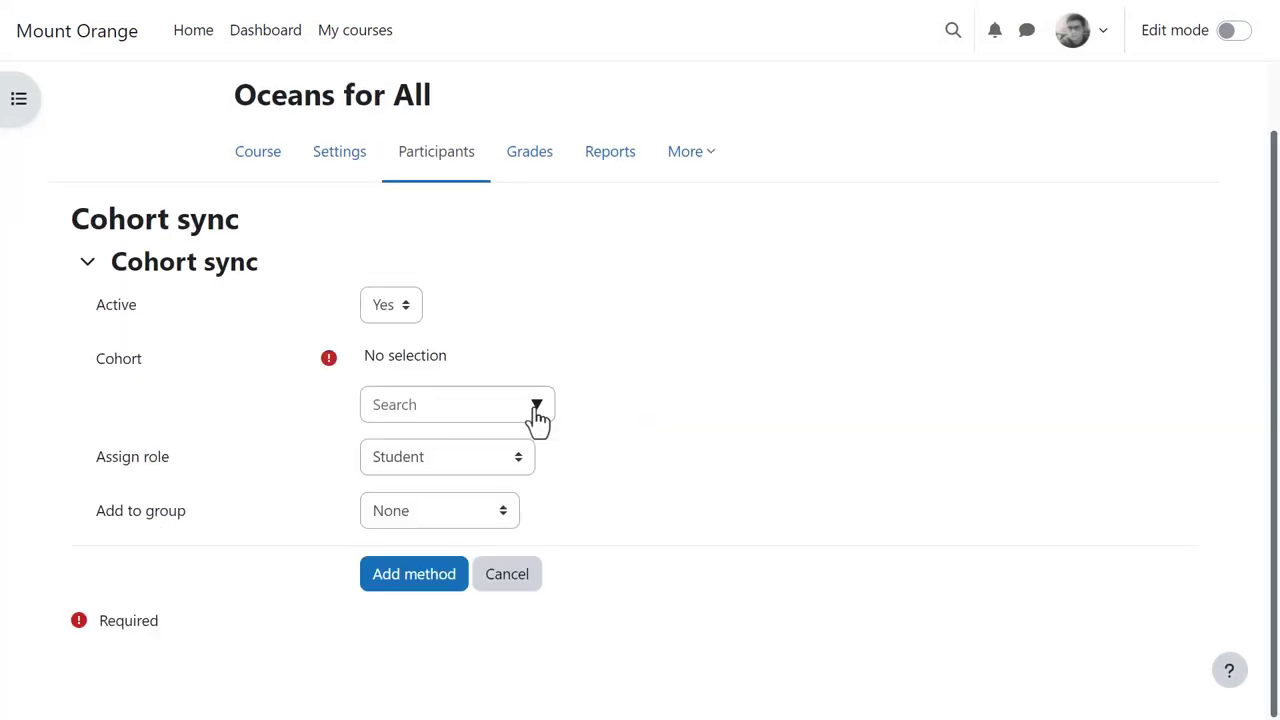
{"action": "left_click", "coordinate": [537, 412]}
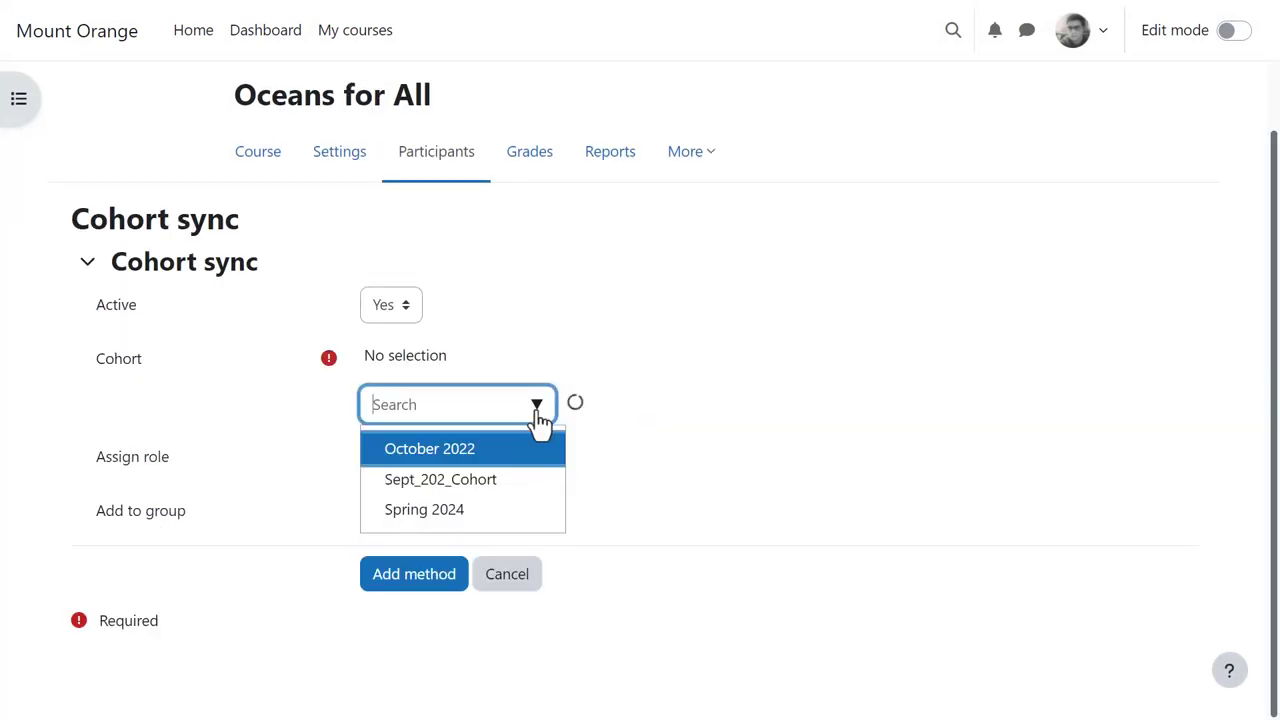
{"action": "left_click", "coordinate": [467, 510]}
{"action": "left_click", "coordinate": [637, 512]}
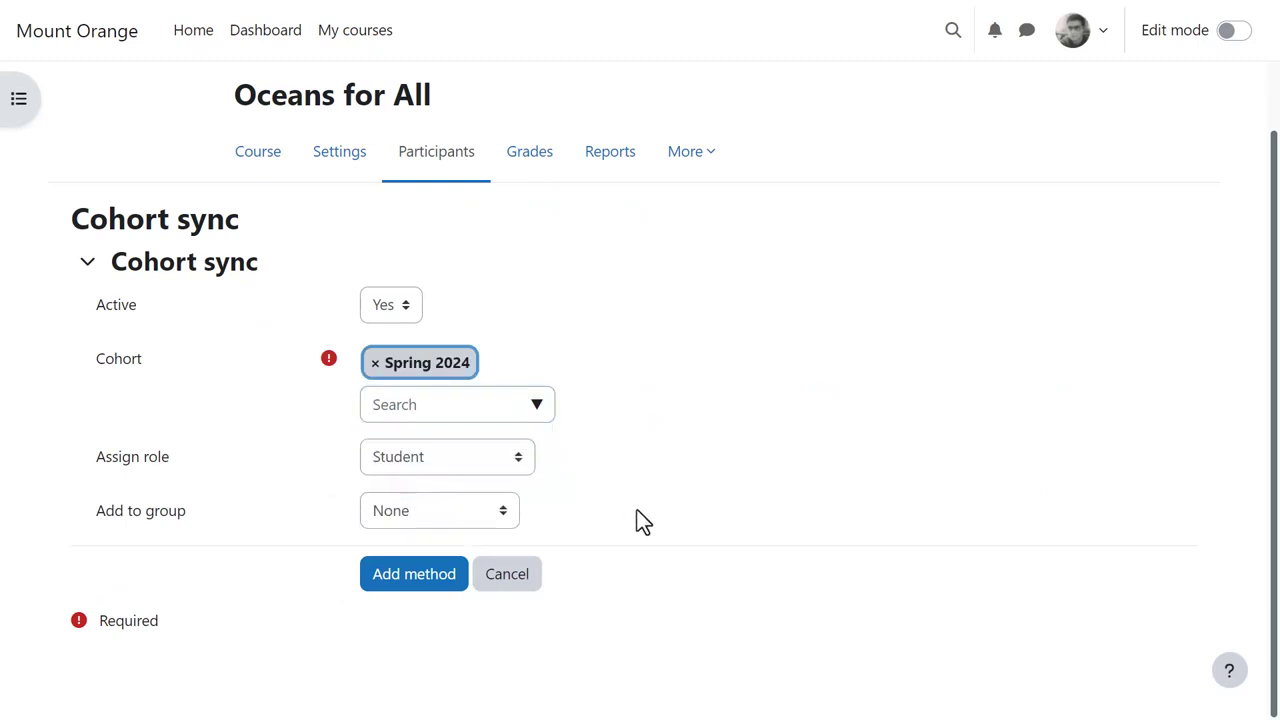
{"action": "left_click", "coordinate": [506, 512]}
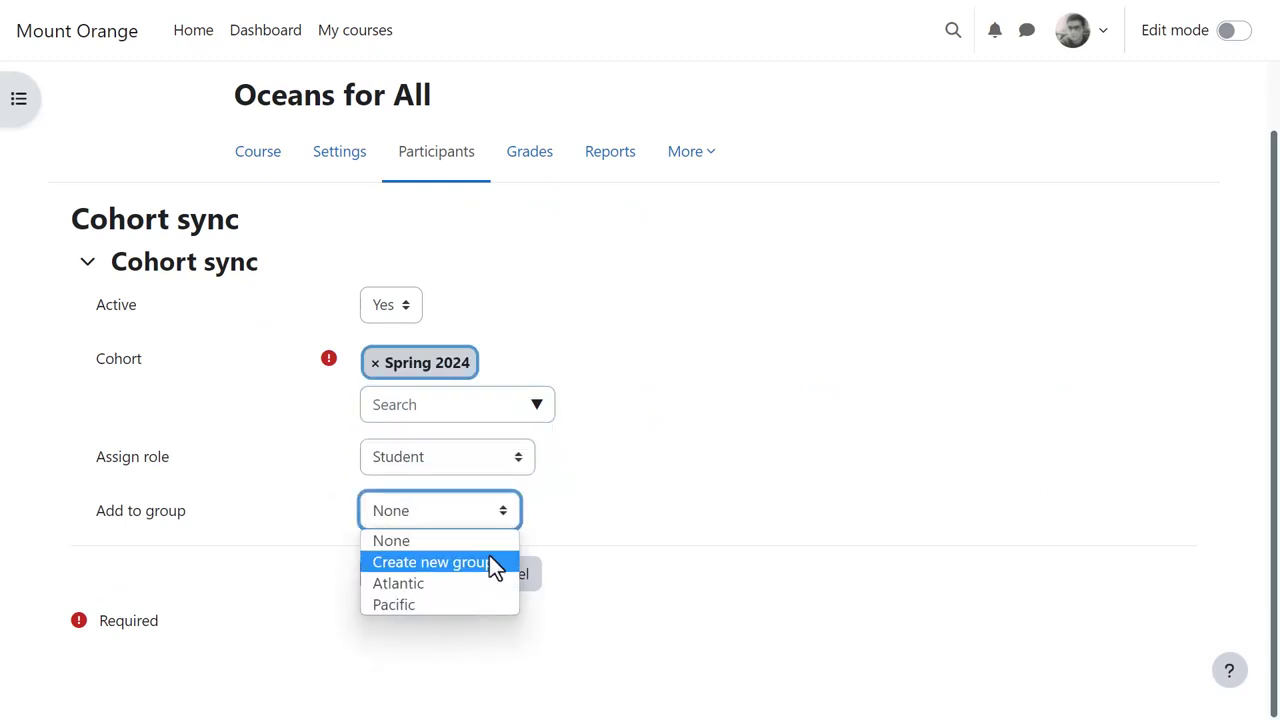
{"action": "left_click", "coordinate": [489, 562]}
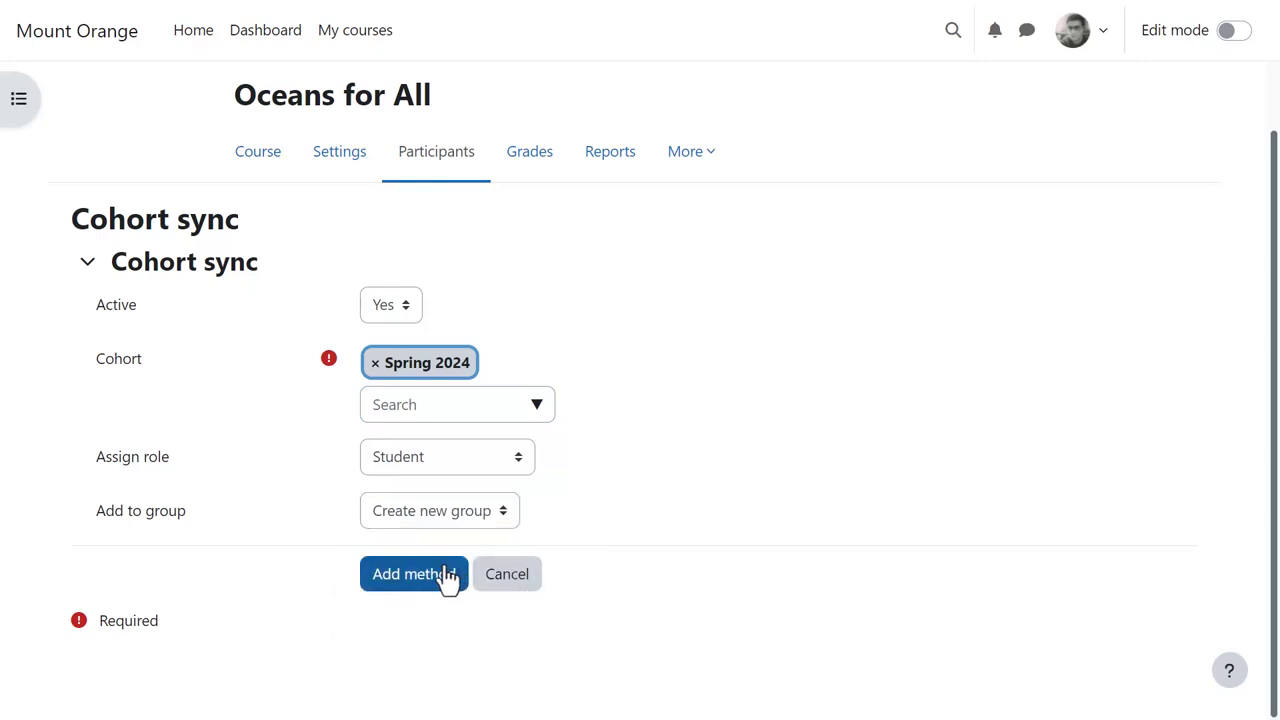
{"action": "left_click", "coordinate": [448, 578]}
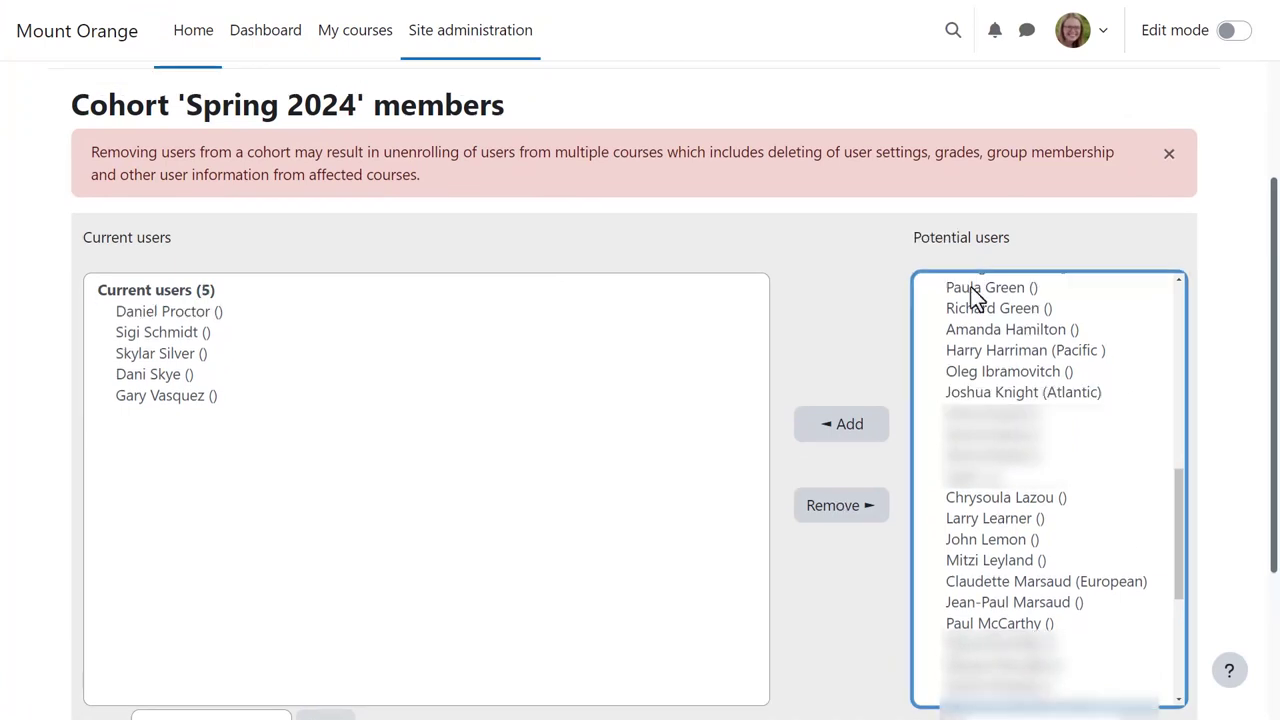
Add one more potential user to the Spring 2024 cohort members
{"action": "left_click", "coordinate": [970, 287]}
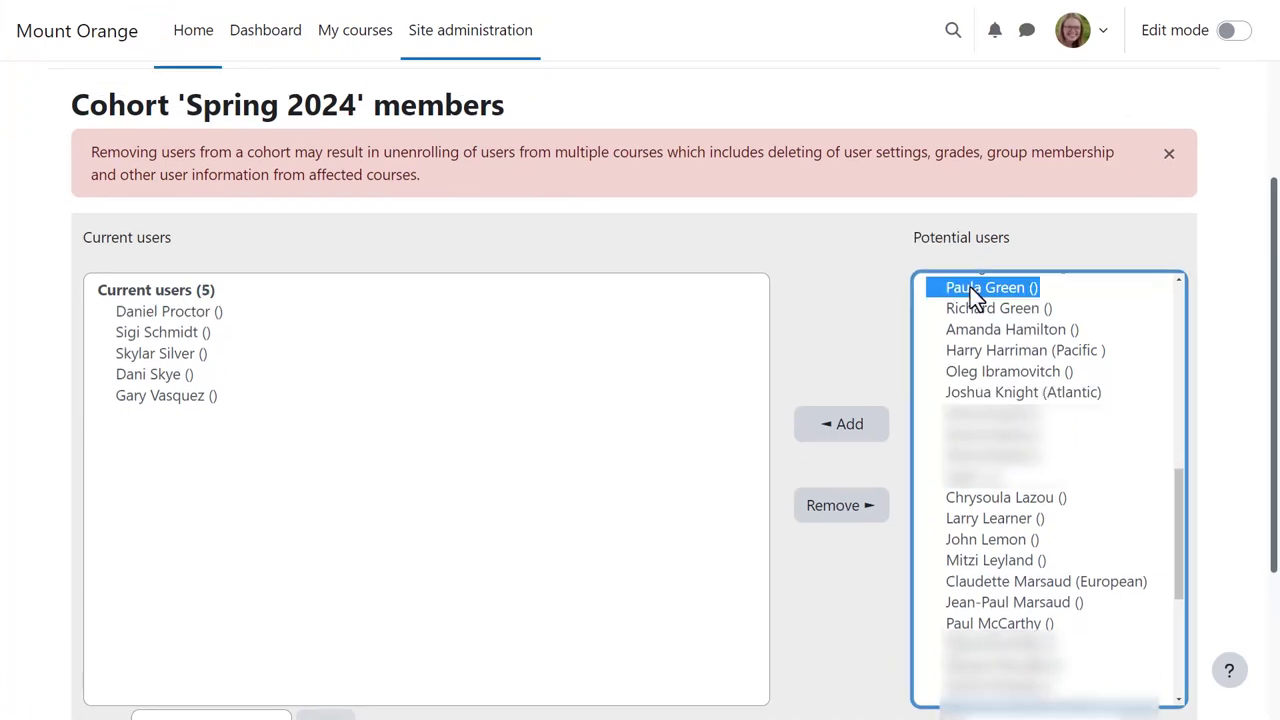
{"action": "left_click", "coordinate": [850, 425]}
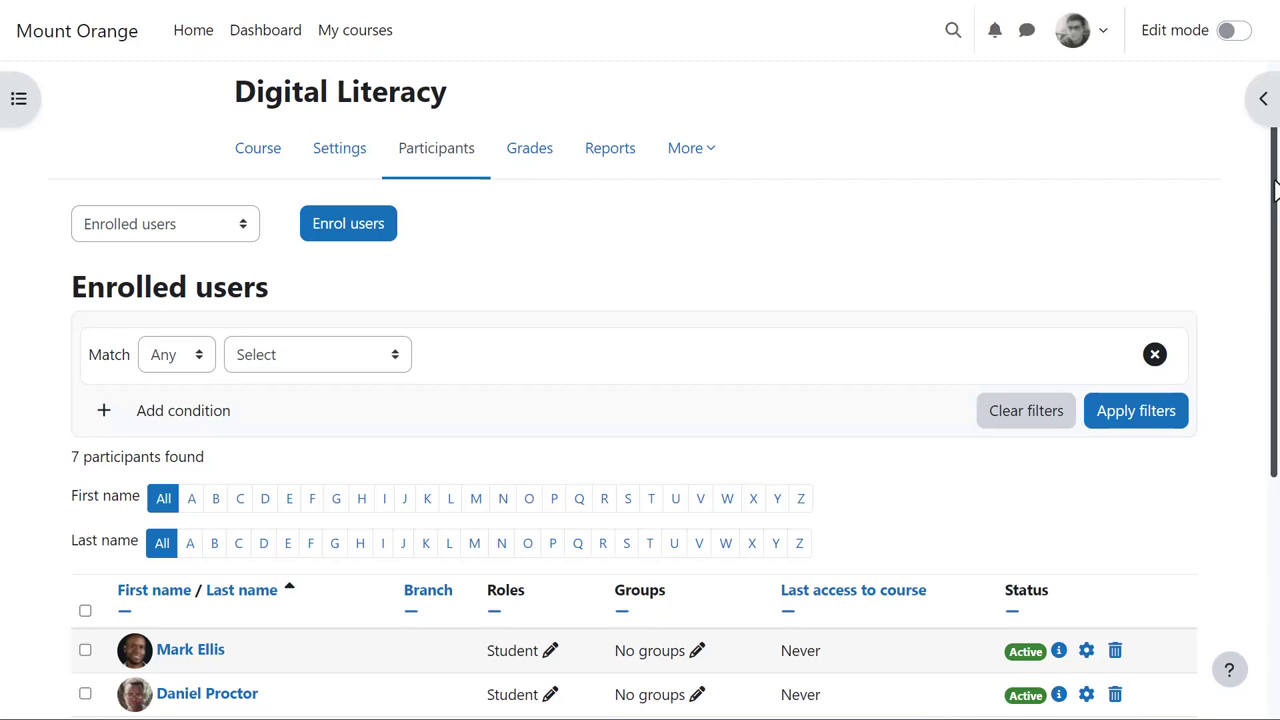
Examine the enrolled users of the Digital Literacy and Oceans for All courses to compare their cohort members
{"action": "scroll", "coordinate": [1275, 190], "scroll_direction": "down", "scroll_amount": 3}
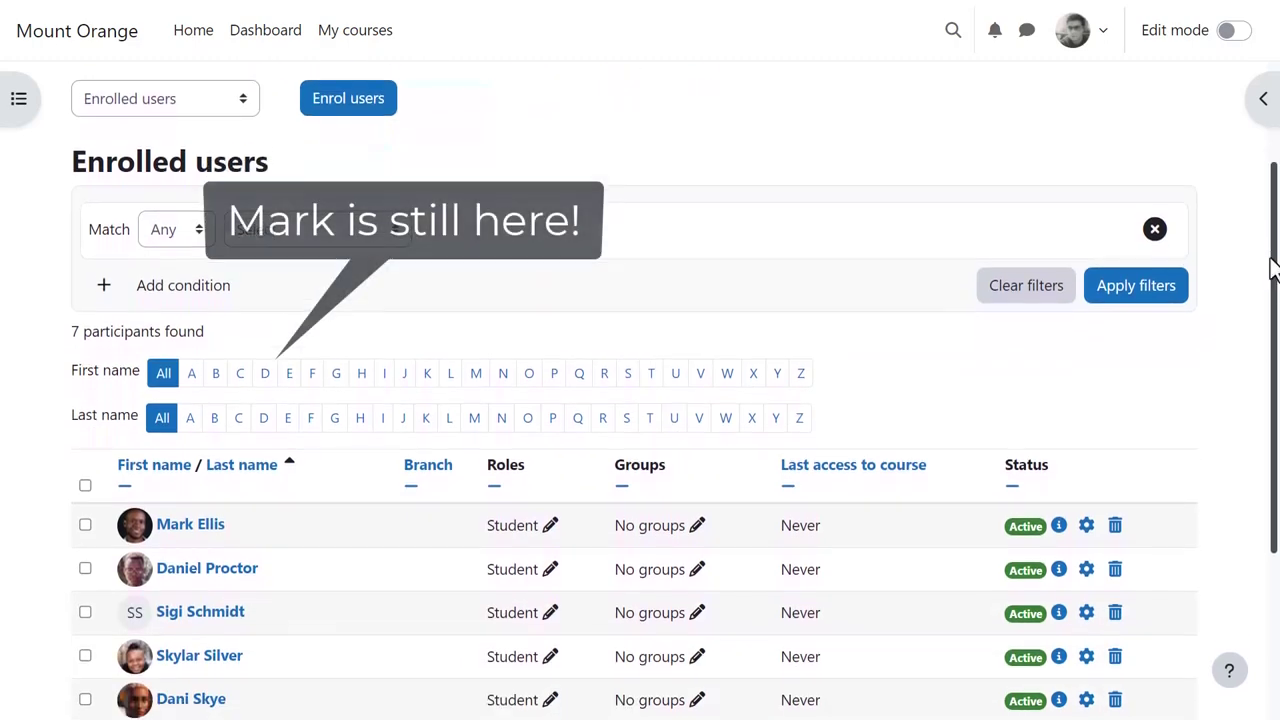
{"action": "left_click_drag", "start_coordinate": [1272, 268], "coordinate": [1258, 388]}
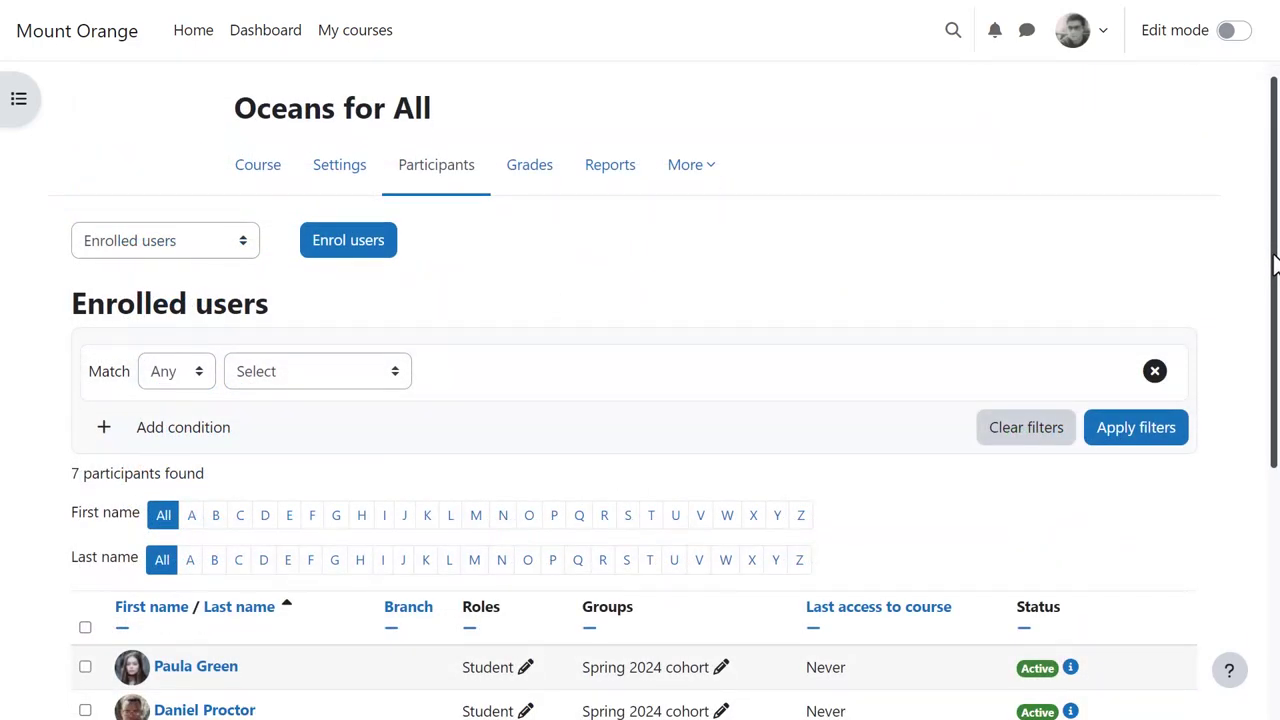
{"action": "left_click_drag", "start_coordinate": [1274, 262], "coordinate": [1257, 443]}
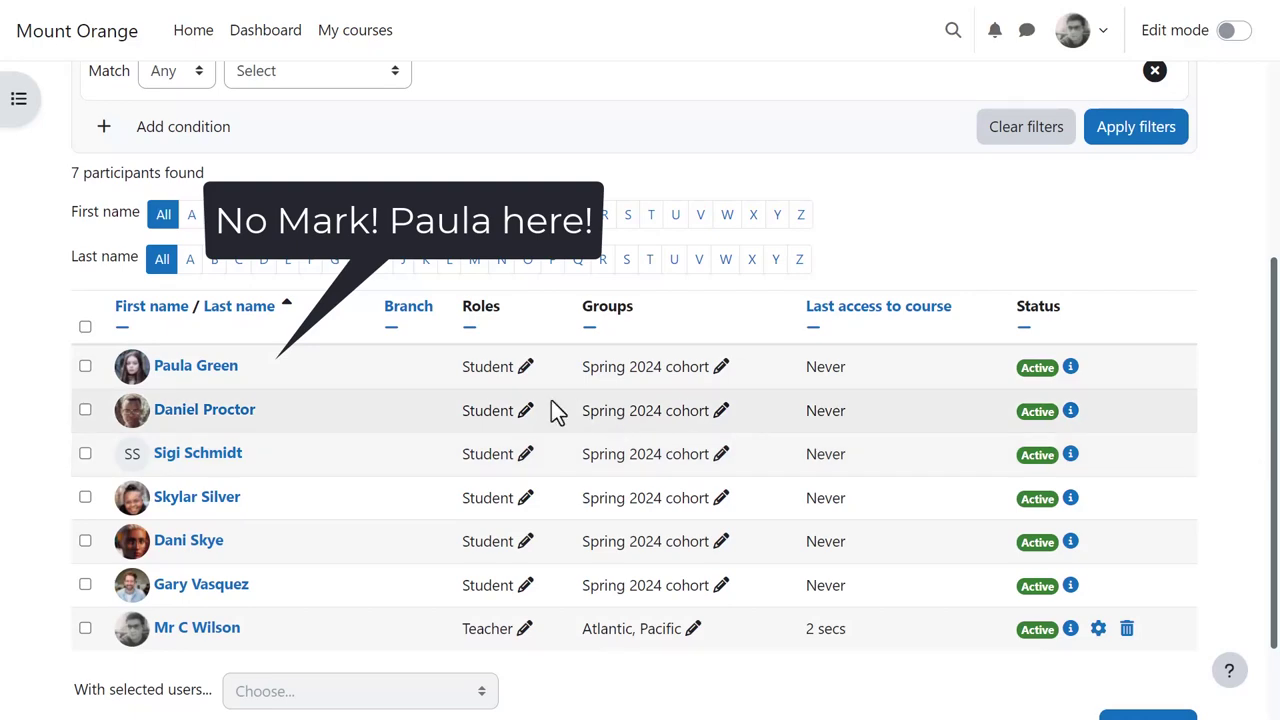